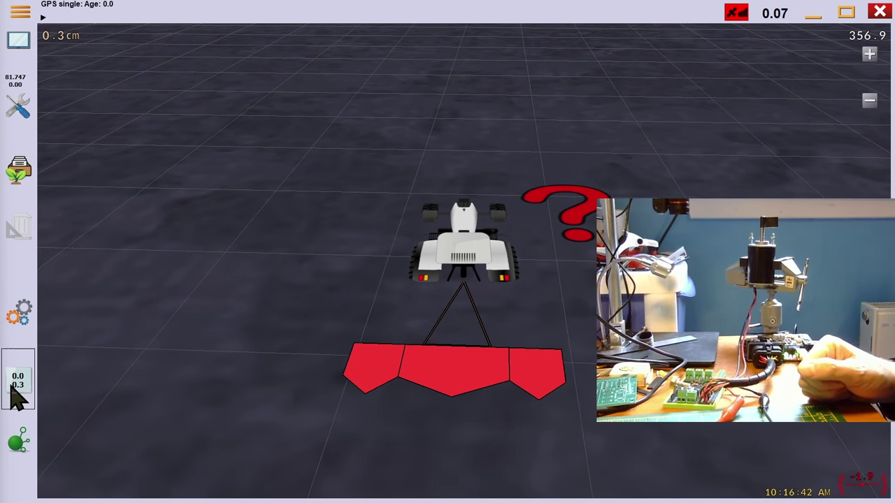
Step: Open and expand the Auto Steer Configuration, then look over the gain and wheel angle sensor tabs
{"action": "left_click", "coordinate": [18, 391]}
{"action": "left_click", "coordinate": [214, 245]}
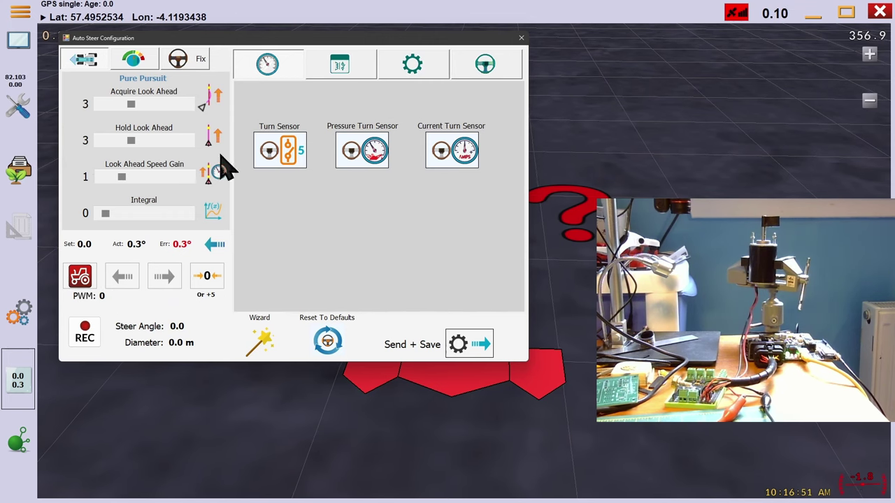
{"action": "left_click", "coordinate": [137, 62]}
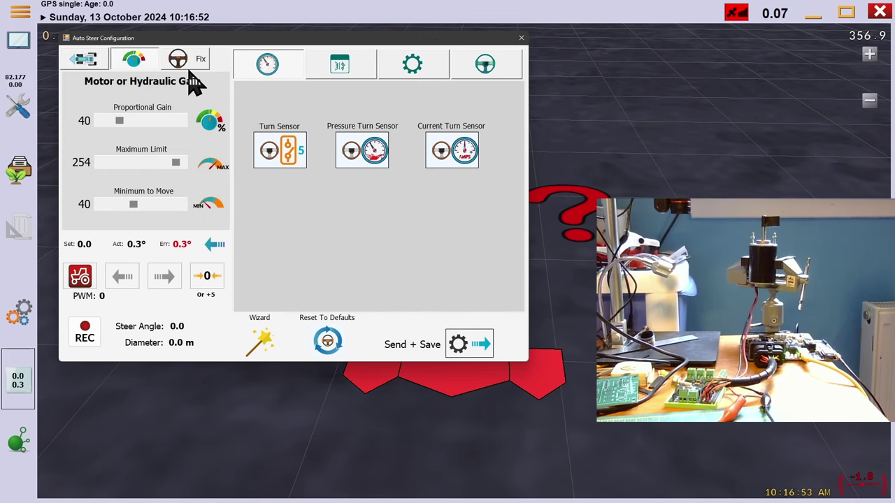
{"action": "left_click", "coordinate": [178, 60]}
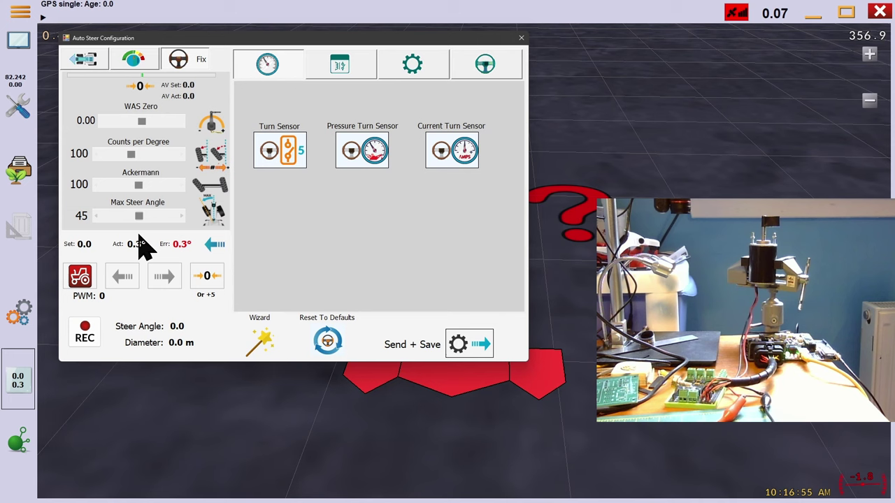
{"action": "left_click", "coordinate": [117, 61]}
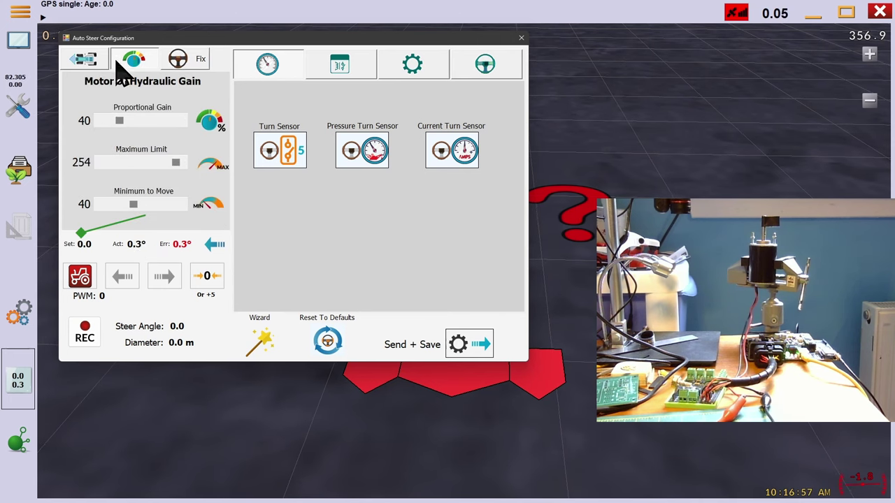
Step: Check the motor driver and Pure Pursuit settings, then briefly run and stop the test motor
{"action": "left_click", "coordinate": [354, 70]}
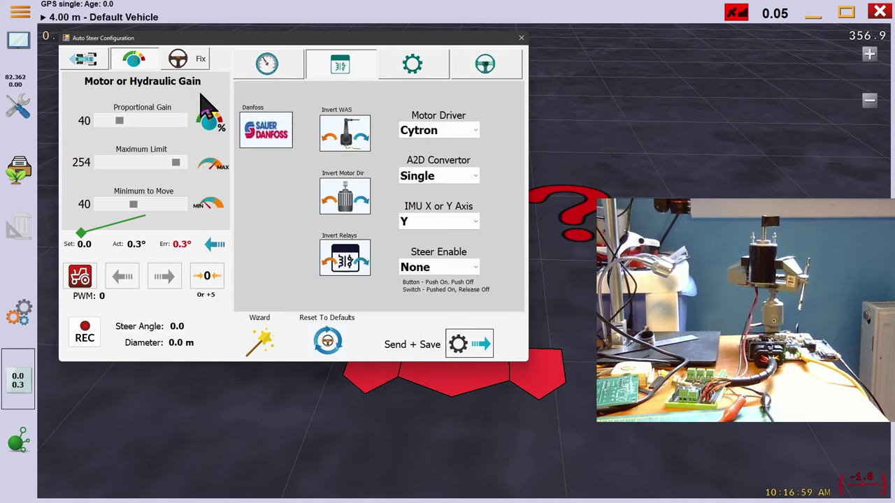
{"action": "left_click", "coordinate": [87, 62]}
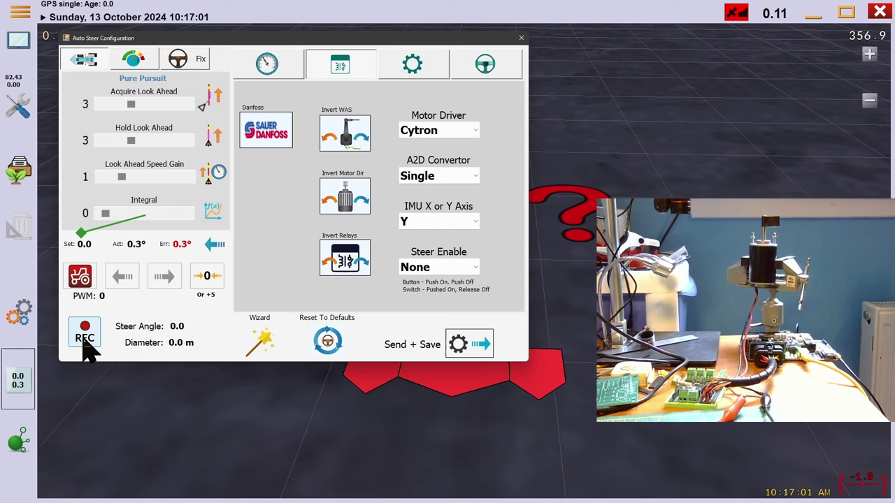
{"action": "left_click", "coordinate": [84, 284]}
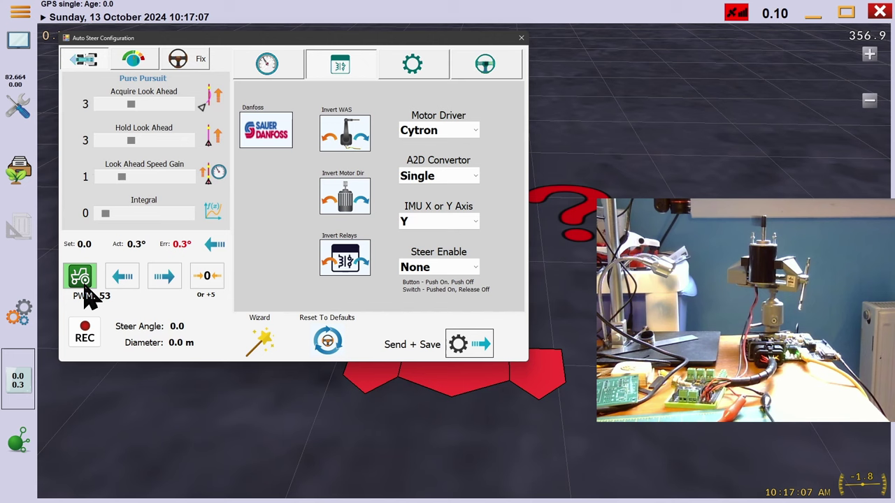
{"action": "left_click", "coordinate": [81, 280]}
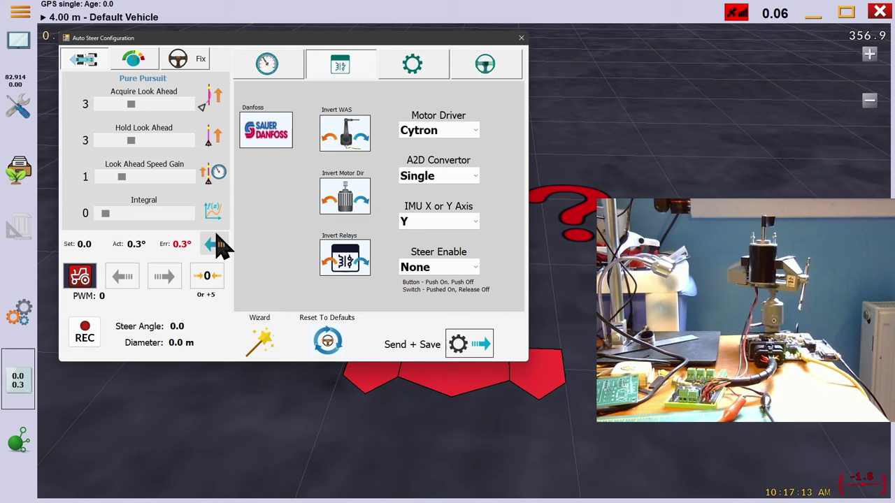
Step: Turn on Invert WAS in the wheel angle sensor settings and Send + Save it
{"action": "left_click", "coordinate": [180, 61]}
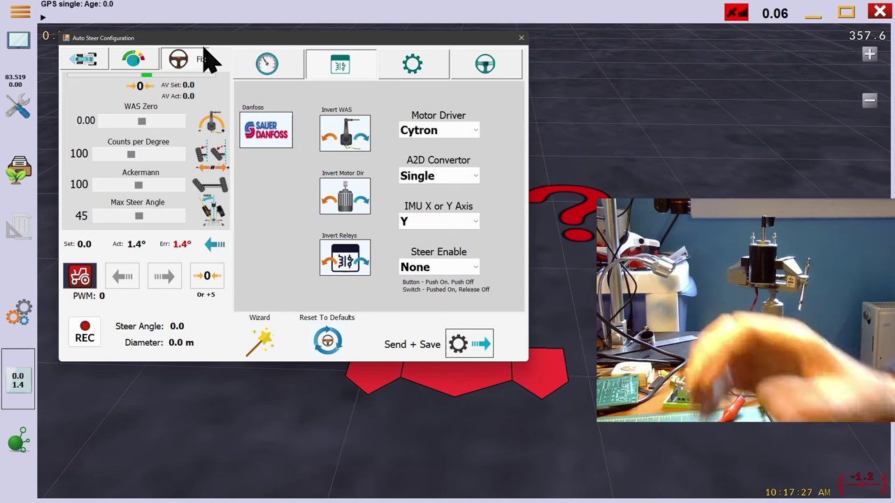
{"action": "left_click", "coordinate": [345, 138]}
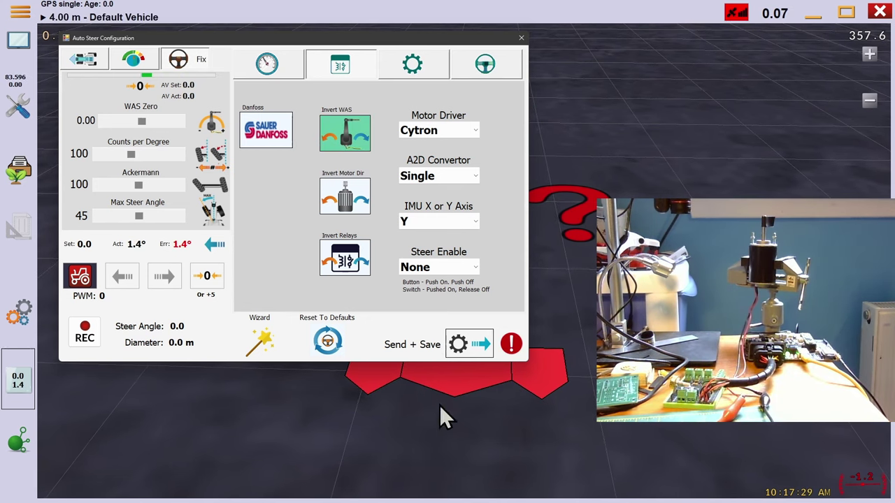
{"action": "left_click", "coordinate": [469, 349]}
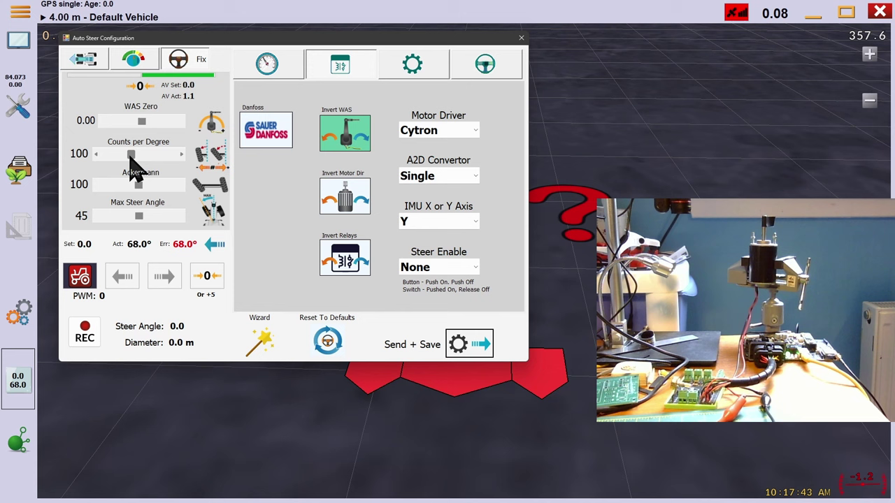
Step: Raise Counts per Degree to 166 and lower Max Steer Angle from 45 to 38
{"action": "left_click_drag", "start_coordinate": [130, 157], "coordinate": [149, 166]}
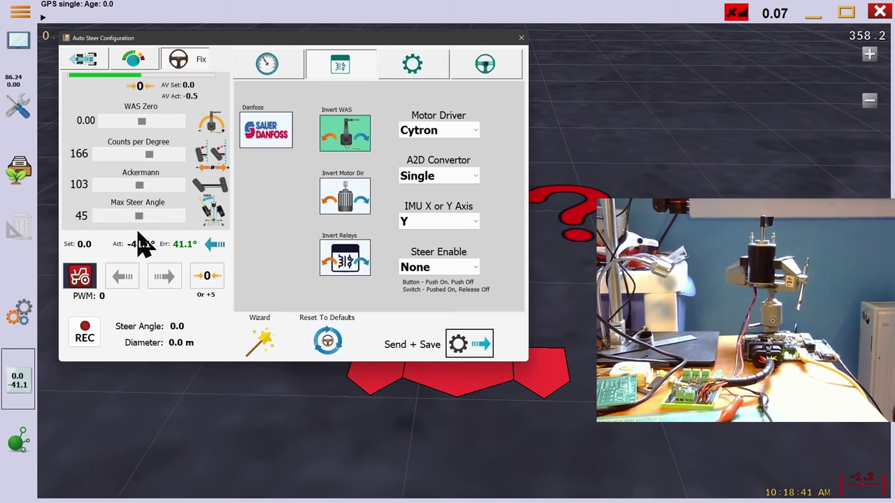
{"action": "left_click_drag", "start_coordinate": [140, 216], "coordinate": [134, 218]}
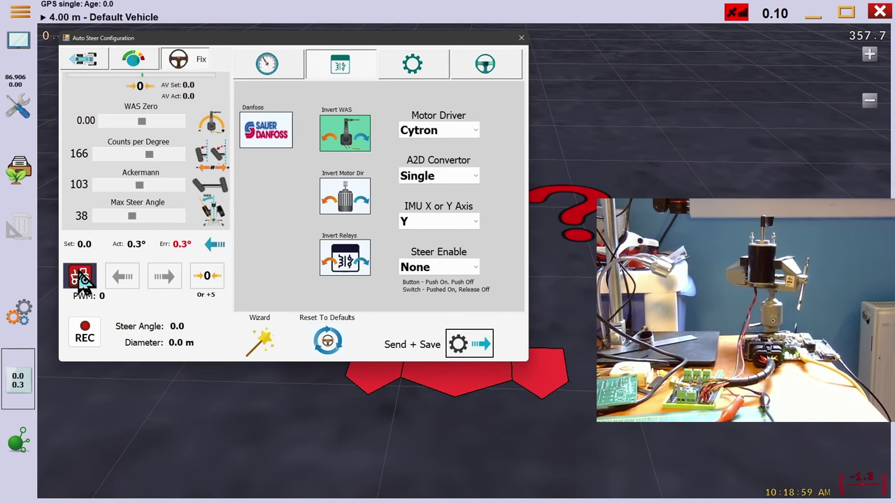
Step: Run the test motor at PWM 52, stop it, and bring up the motor gain settings
{"action": "left_click", "coordinate": [81, 278]}
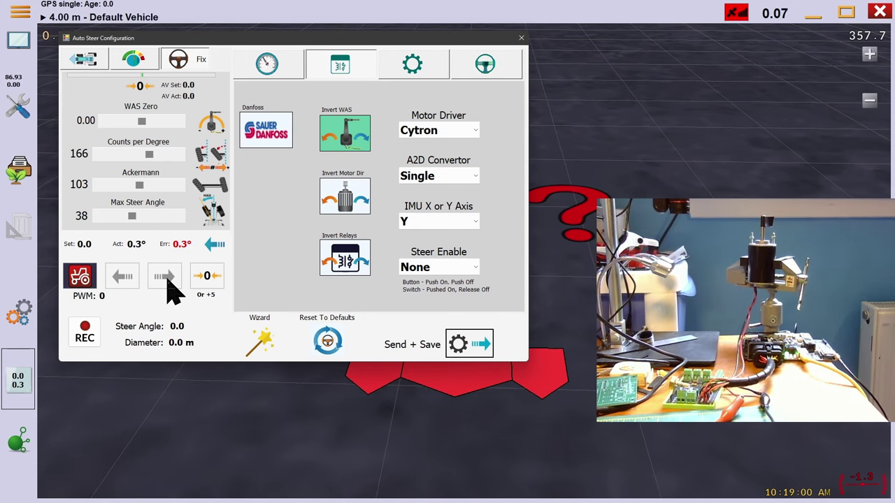
{"action": "left_click", "coordinate": [81, 280]}
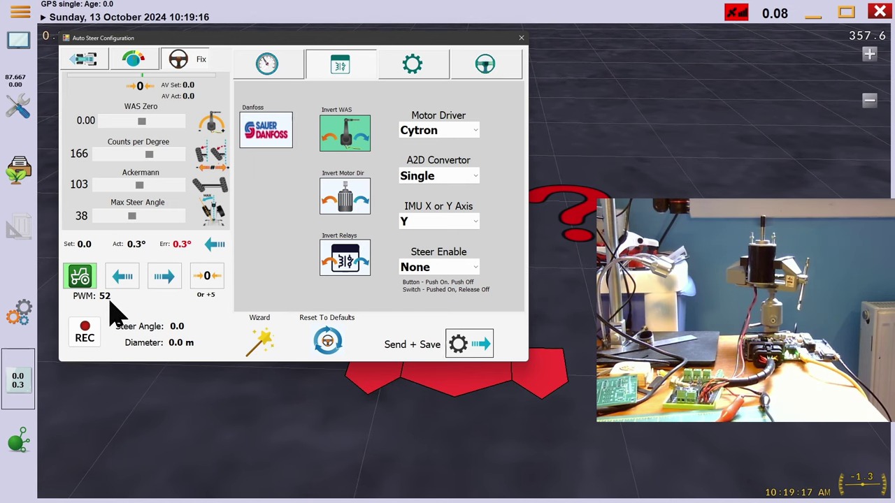
{"action": "left_click", "coordinate": [84, 278]}
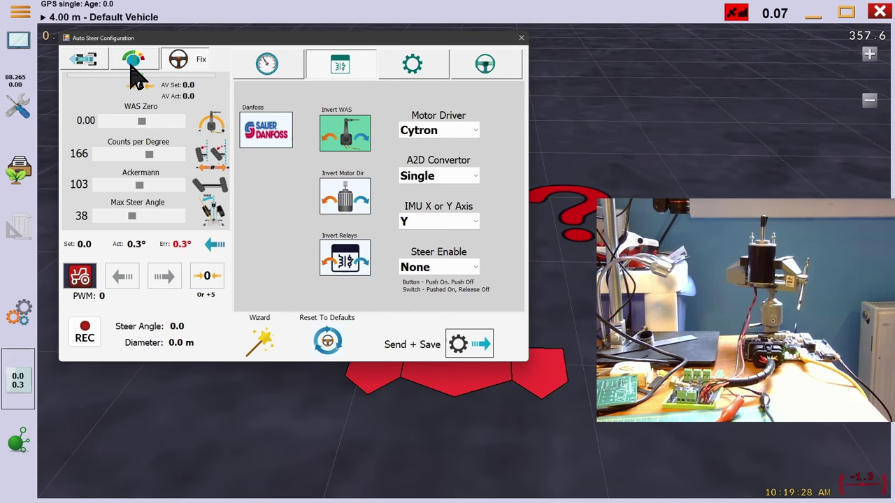
{"action": "left_click", "coordinate": [135, 63]}
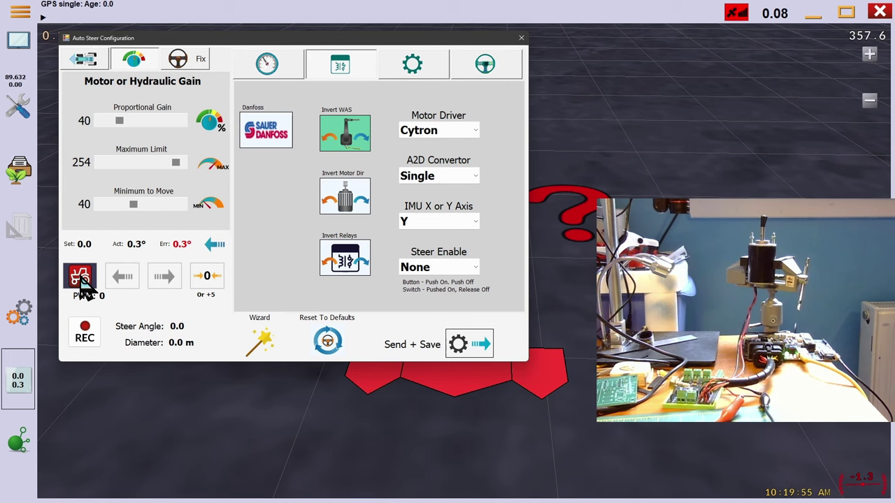
Step: Lower Minimum to Move to 20 and run the test motor at PWM 21 with Proportional Gain 1
{"action": "left_click", "coordinate": [81, 278]}
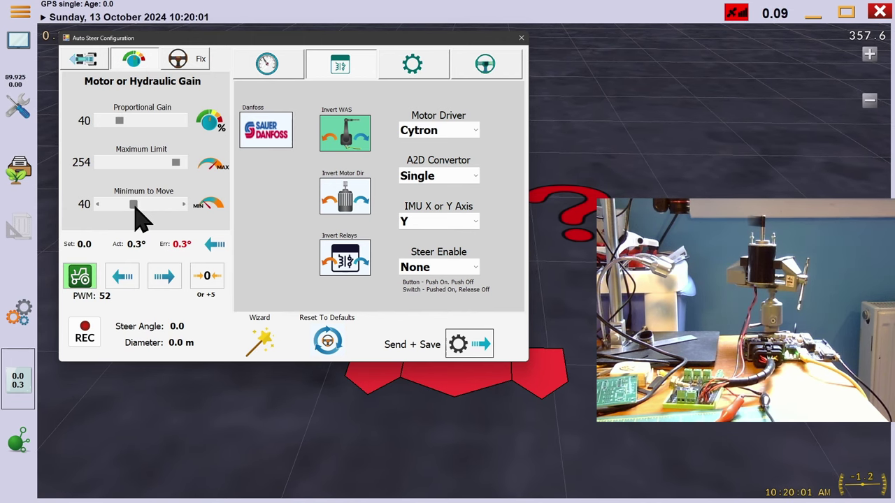
{"action": "left_click_drag", "start_coordinate": [134, 205], "coordinate": [121, 209]}
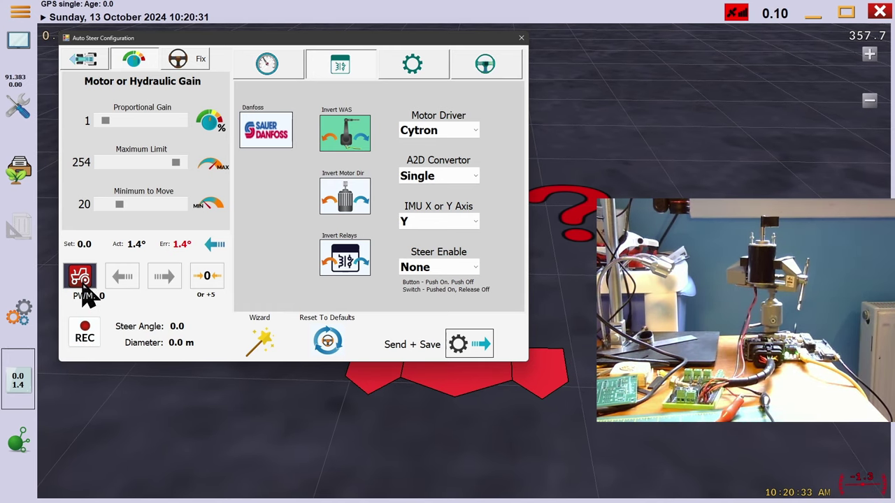
{"action": "left_click", "coordinate": [82, 280]}
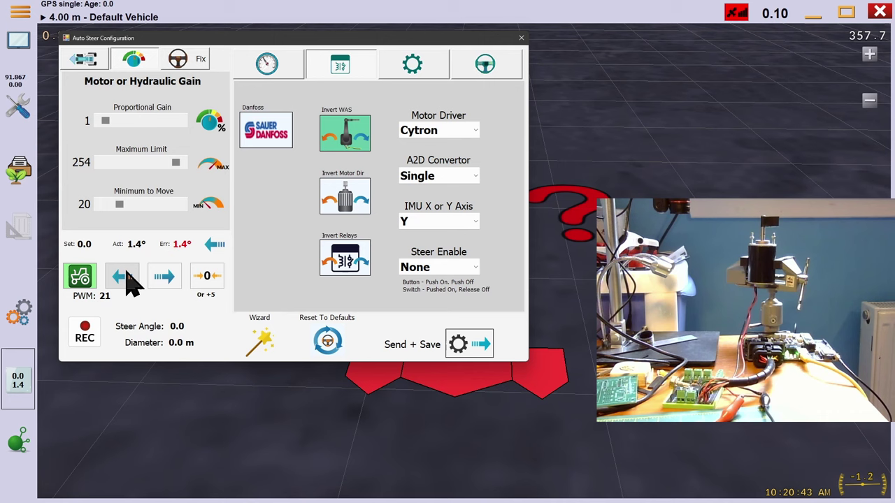
Step: Stop the test motor, turn on Invert Motor Dir, and Send + Save the change
{"action": "left_click", "coordinate": [79, 280]}
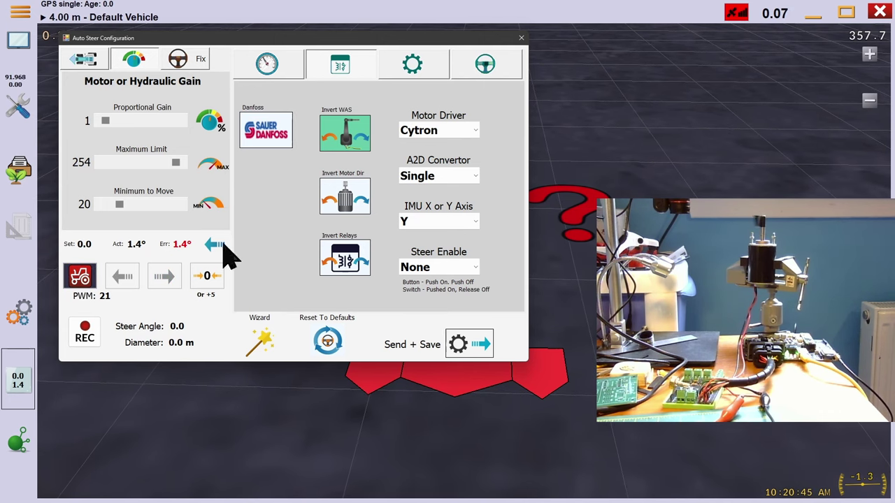
{"action": "left_click", "coordinate": [354, 199]}
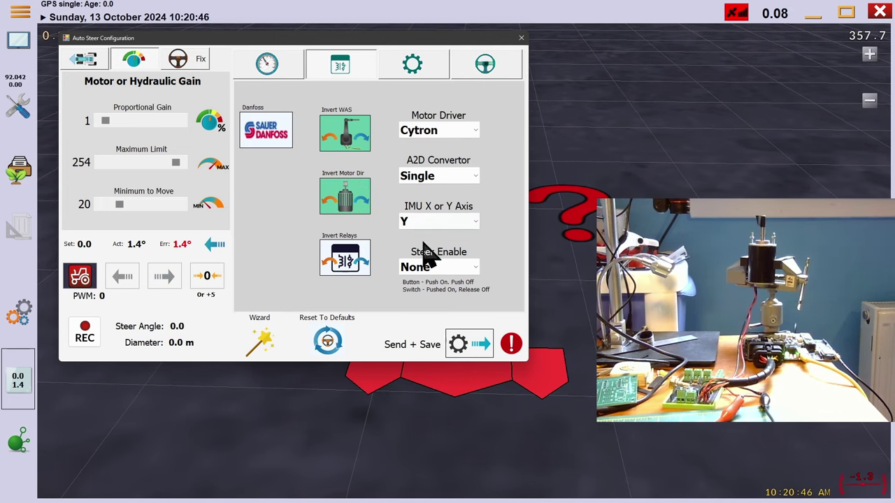
{"action": "left_click", "coordinate": [464, 344]}
Step: Rerun the test motor briefly at PWM 21, then stop it
{"action": "left_click", "coordinate": [77, 278]}
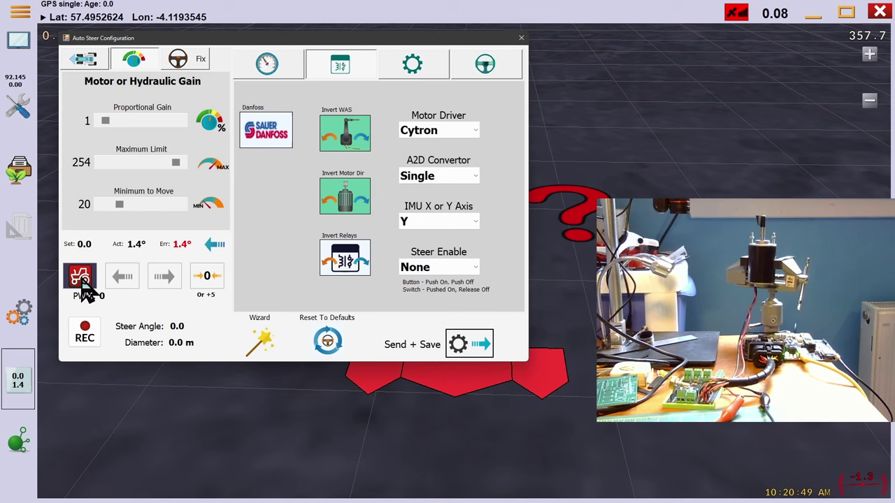
{"action": "left_click", "coordinate": [80, 279]}
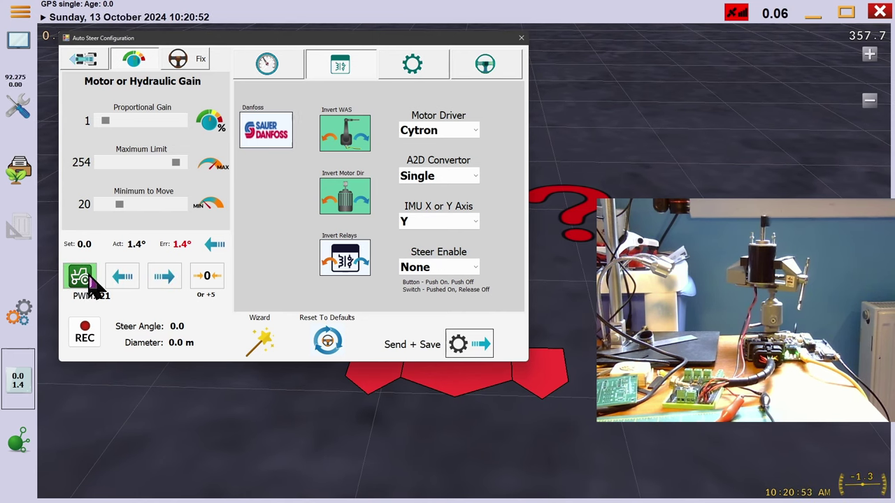
{"action": "left_click", "coordinate": [80, 280]}
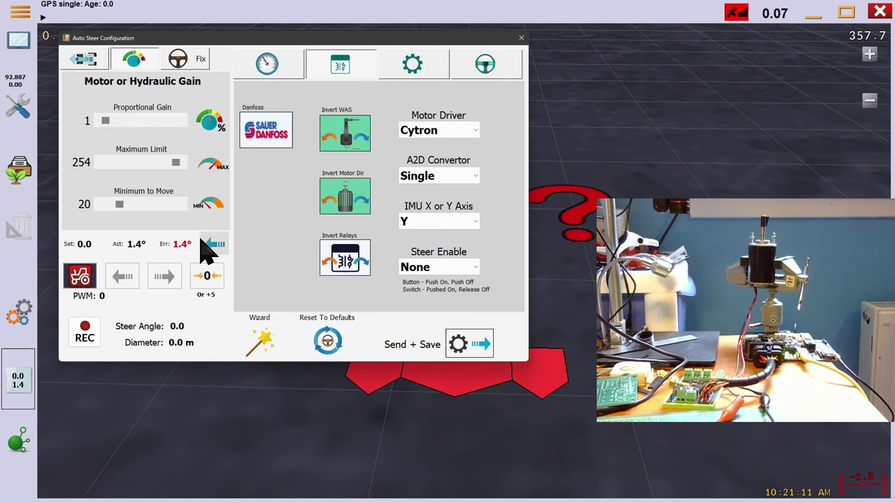
Step: Reset Minimum to Move to 0, start the steer test, and step it up until the motor turns
{"action": "left_click_drag", "start_coordinate": [119, 204], "coordinate": [97, 203]}
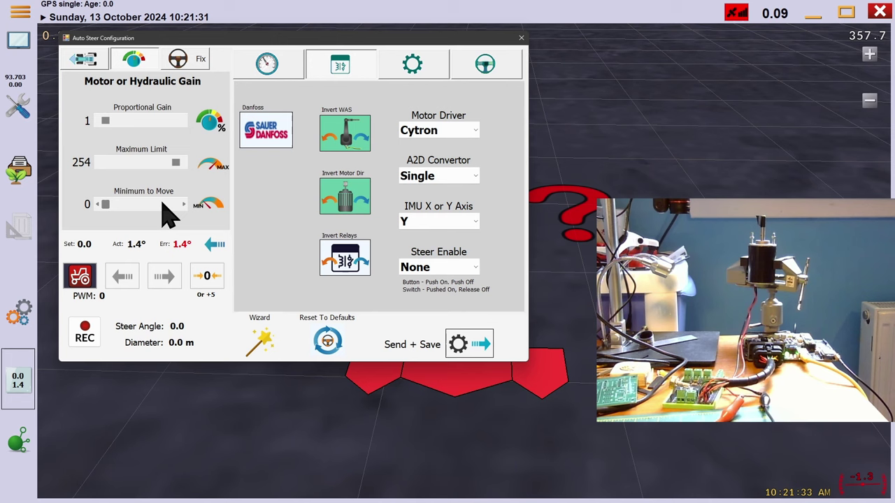
{"action": "left_click", "coordinate": [184, 205]}
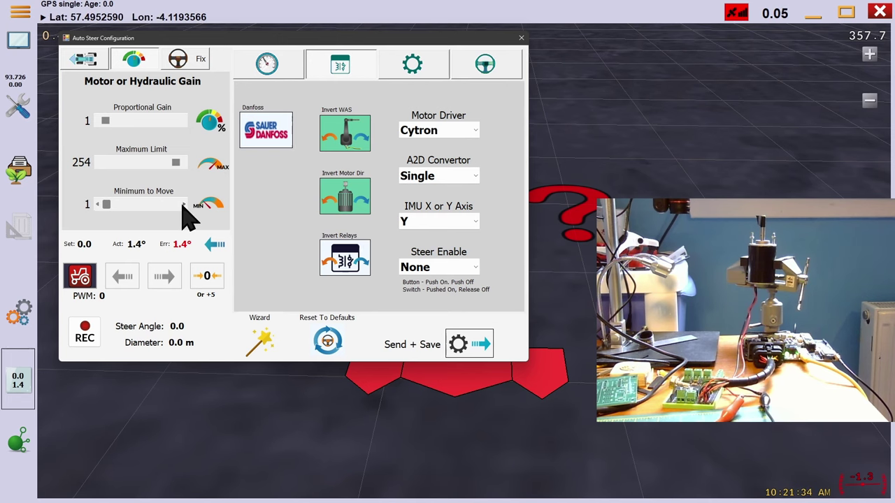
{"action": "left_click", "coordinate": [81, 284]}
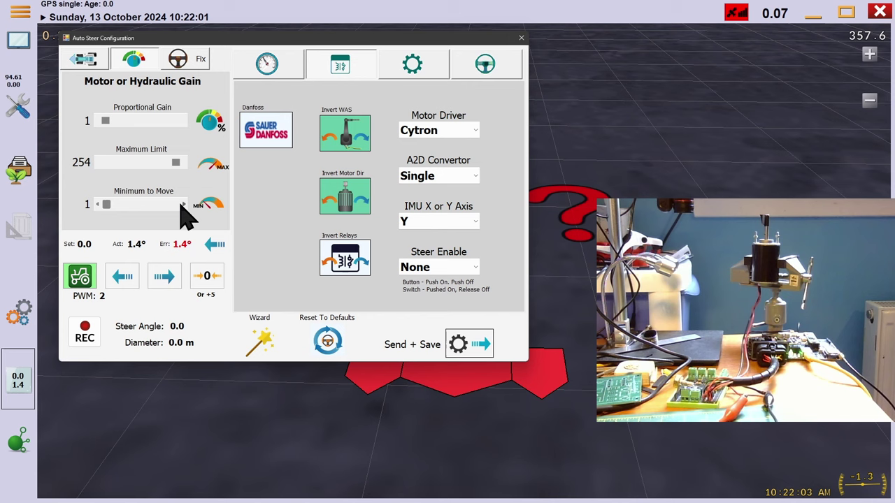
{"action": "left_click", "coordinate": [184, 205]}
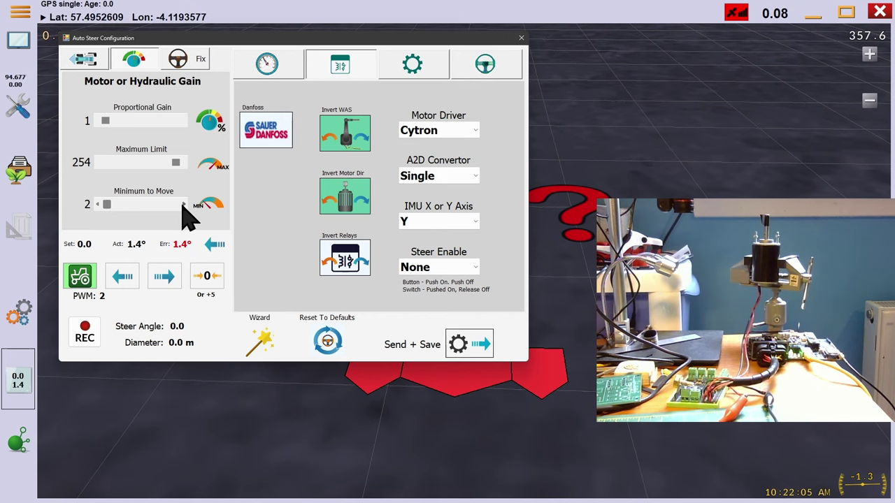
{"action": "left_click", "coordinate": [184, 205]}
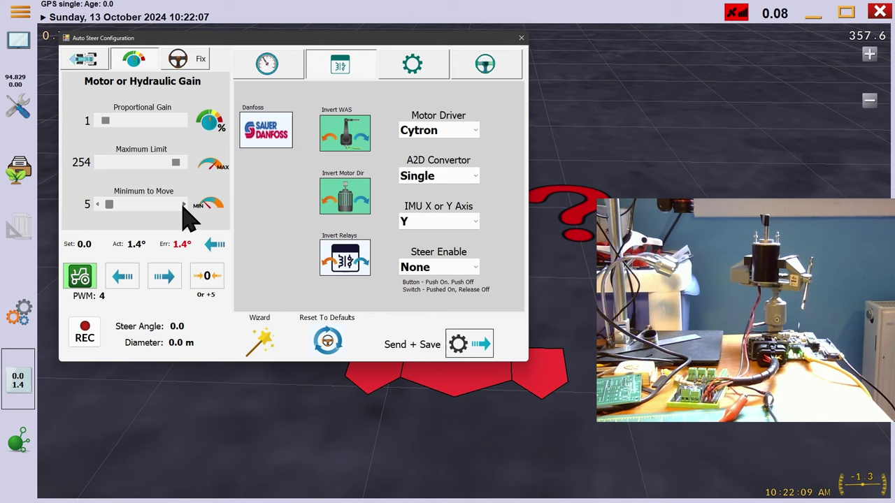
{"action": "left_click", "coordinate": [184, 205]}
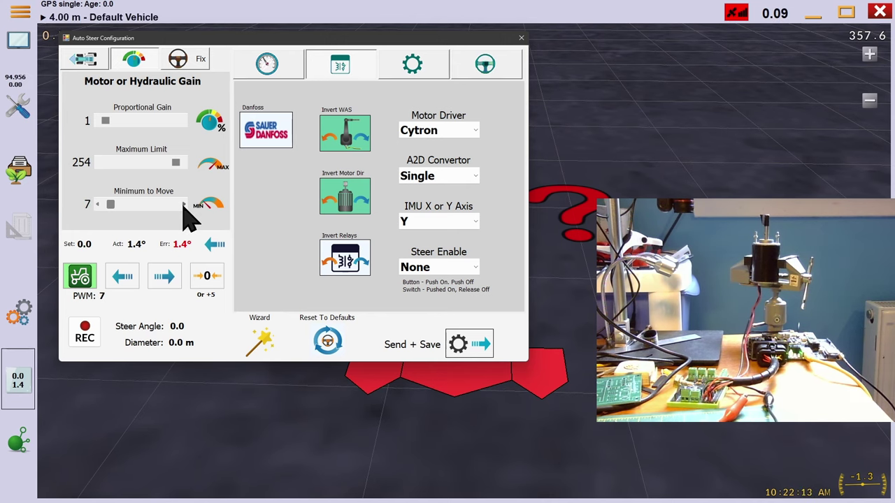
{"action": "left_click", "coordinate": [184, 205]}
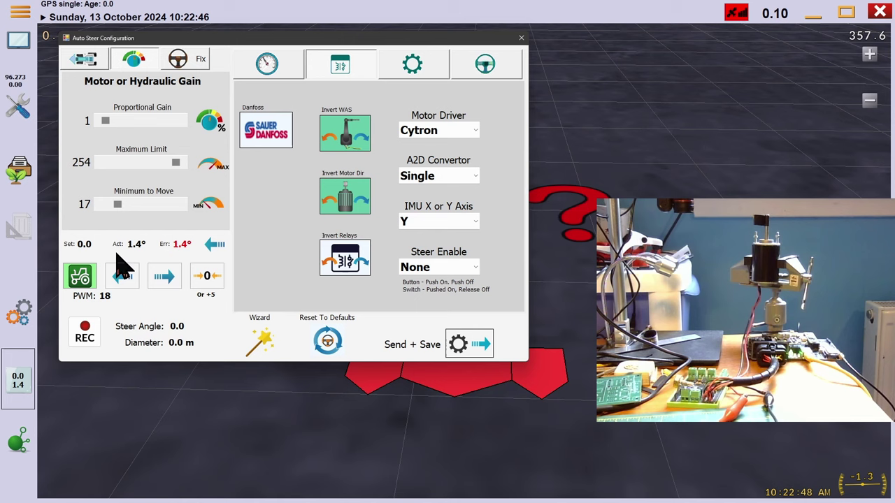
Step: Step Minimum to Move back down from 17 to 13 and restart the steer test
{"action": "left_click", "coordinate": [98, 205]}
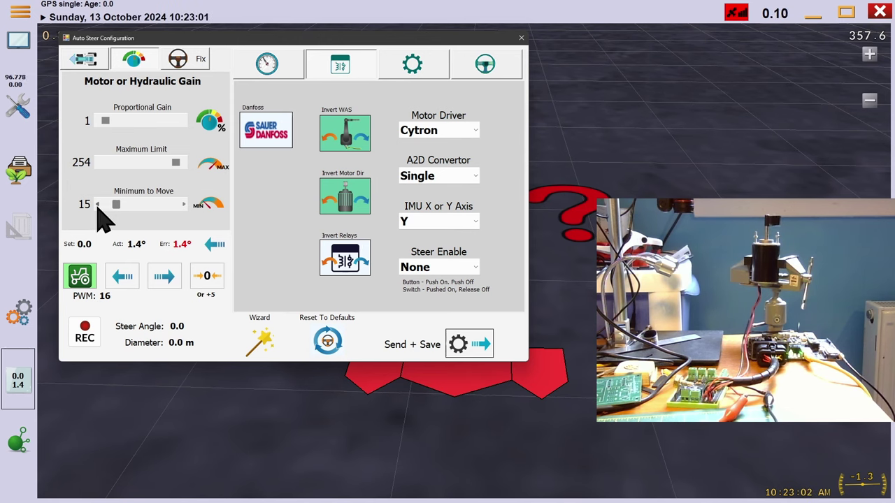
{"action": "left_click", "coordinate": [97, 205]}
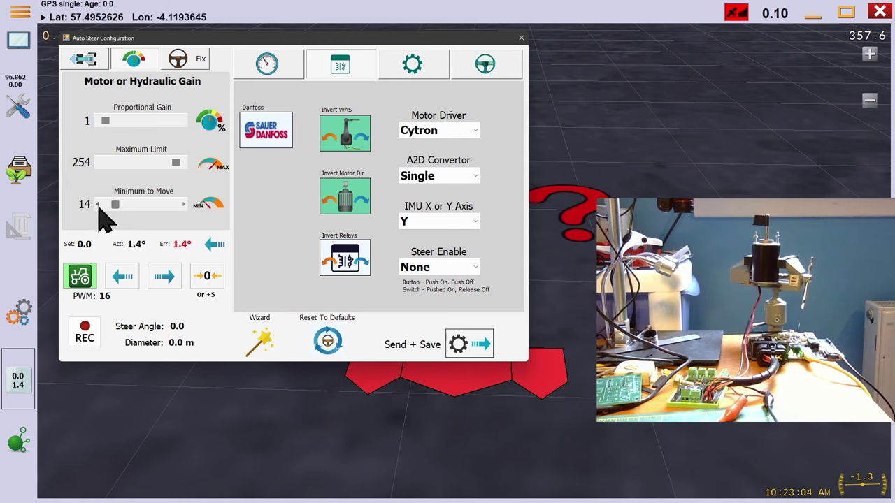
{"action": "left_click", "coordinate": [98, 204]}
{"action": "left_click", "coordinate": [81, 281]}
{"action": "left_click", "coordinate": [81, 280]}
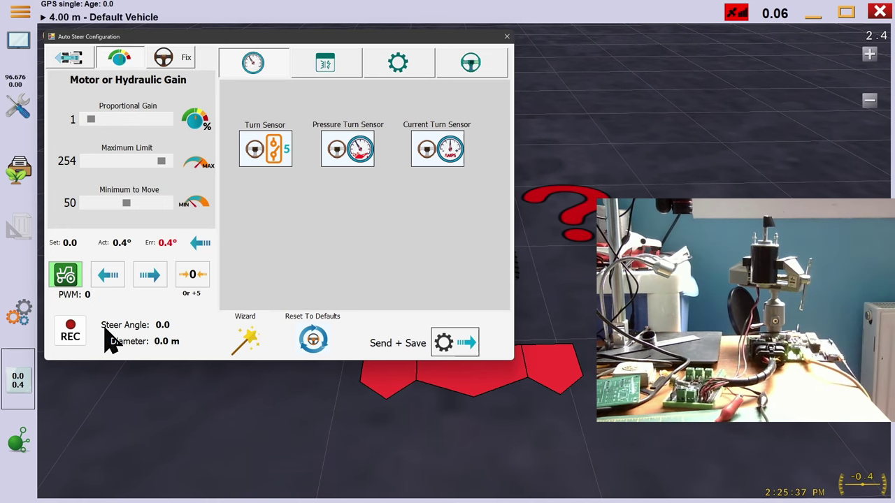
Step: Drop Minimum to Move from 50 to 14, run the steer test, and drag Proportional Gain upward
{"action": "left_click_drag", "start_coordinate": [126, 203], "coordinate": [90, 203]}
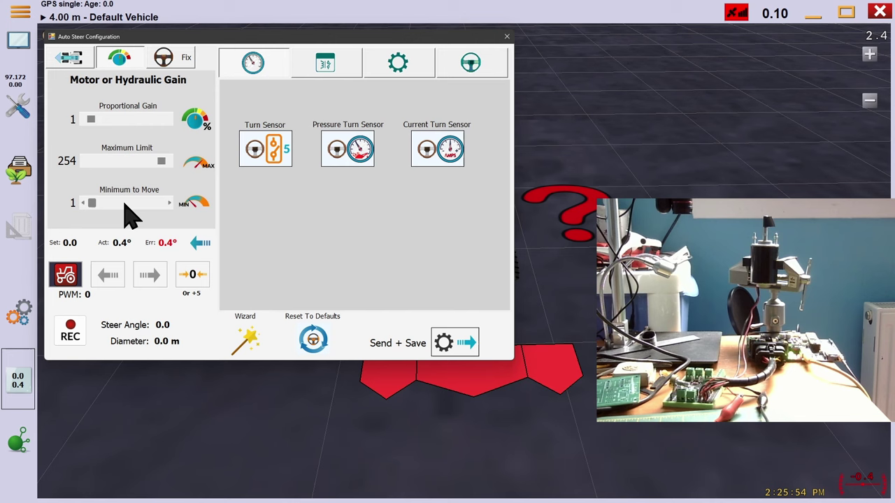
{"action": "left_click", "coordinate": [64, 279]}
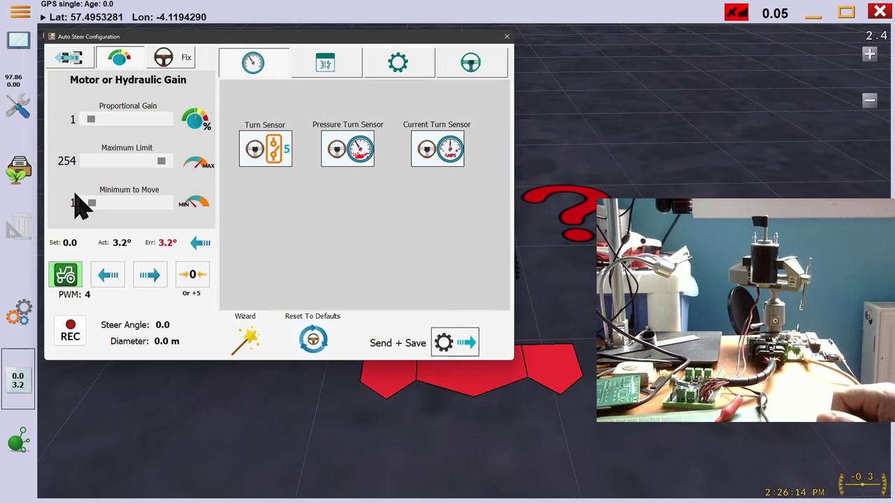
{"action": "left_click_drag", "start_coordinate": [91, 119], "coordinate": [107, 119]}
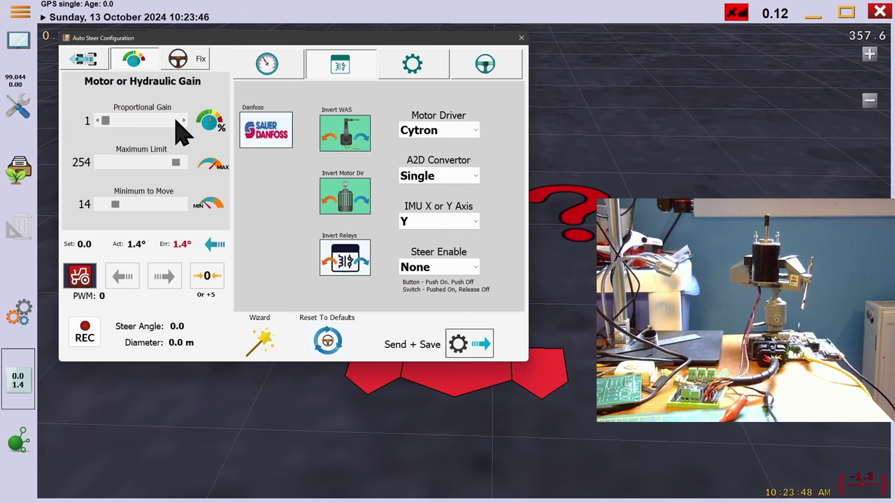
Step: Step Proportional Gain up from 1 to 5
{"action": "left_click", "coordinate": [184, 121]}
{"action": "double_click", "coordinate": [185, 120]}
{"action": "left_click", "coordinate": [184, 120]}
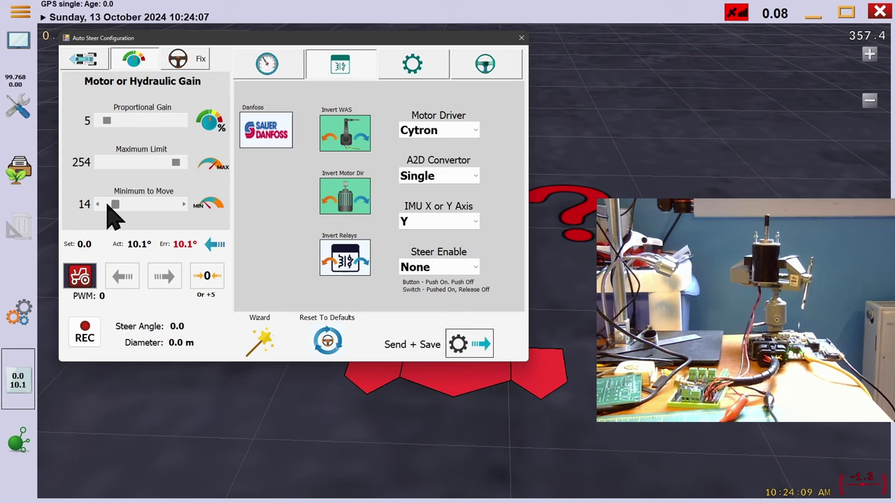
Step: Run and stop the steer motor test at gain 5, then scroll Proportional Gain up to 20
{"action": "left_click", "coordinate": [80, 278]}
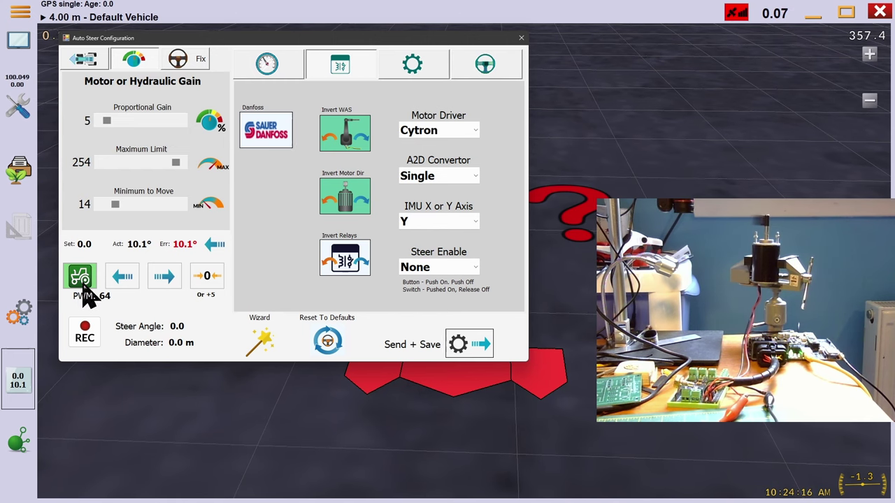
{"action": "left_click", "coordinate": [81, 281]}
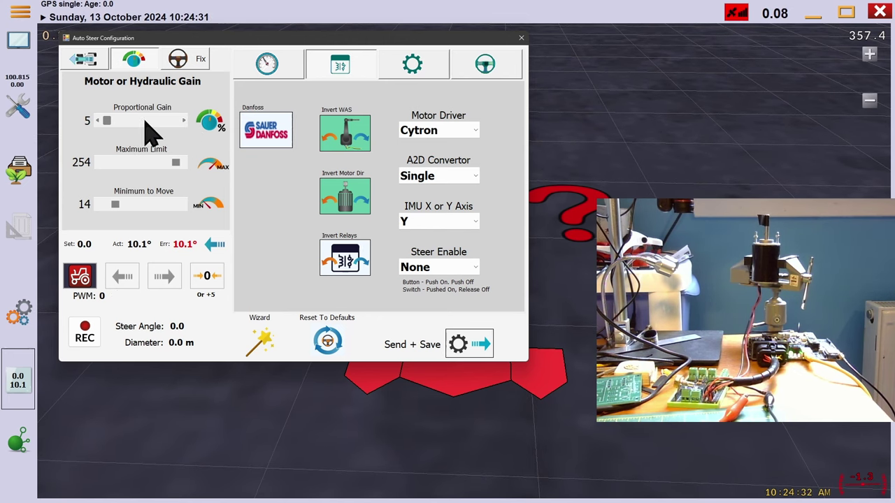
{"action": "scroll", "coordinate": [157, 129], "scroll_direction": "down", "scroll_amount": 5}
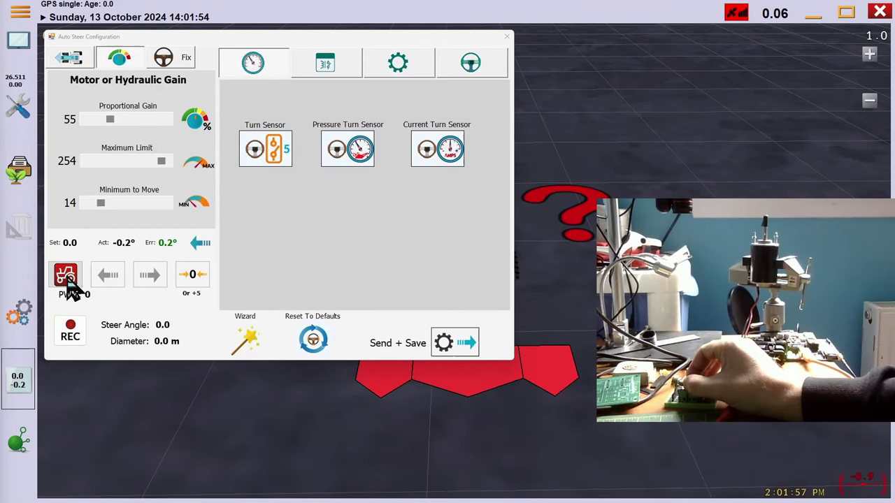
Step: Run the steer motor test at Proportional Gain 55, watch the PWM, then stop it
{"action": "left_click", "coordinate": [64, 278]}
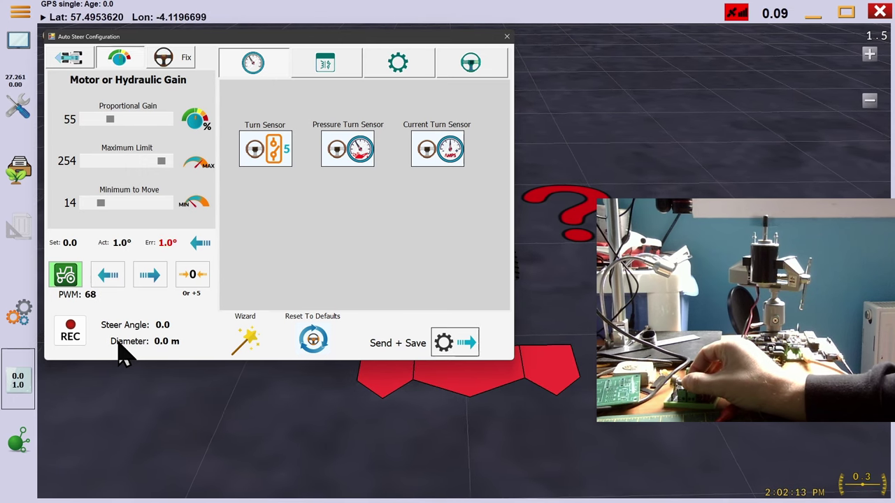
{"action": "left_click", "coordinate": [77, 282]}
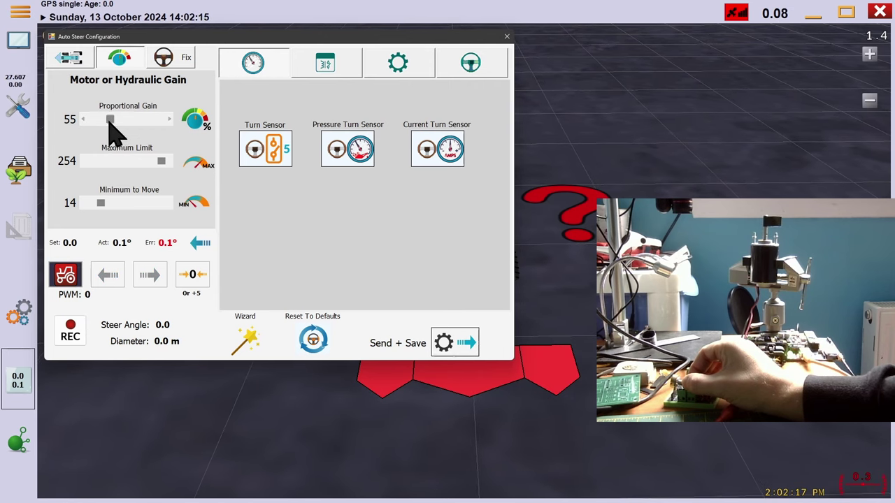
Step: Lower Proportional Gain from 55 to 1, run a right-steer motor test, then stop it
{"action": "left_click_drag", "start_coordinate": [110, 119], "coordinate": [91, 120]}
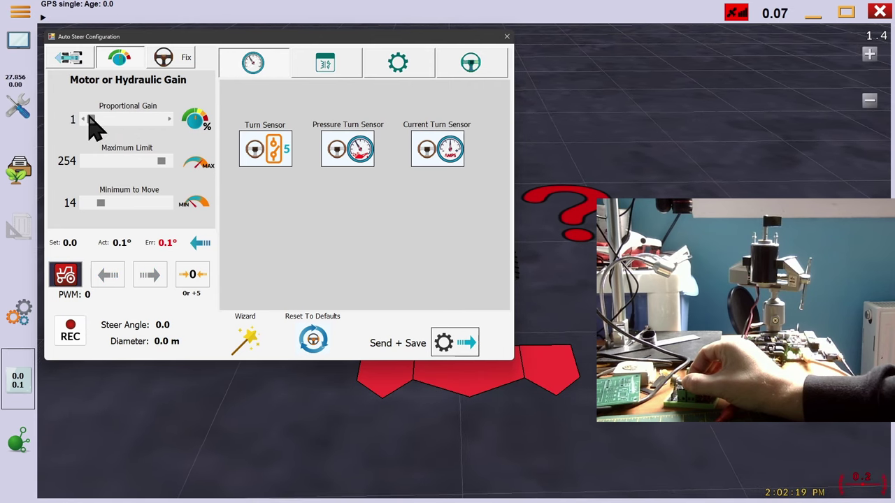
{"action": "left_click", "coordinate": [79, 280]}
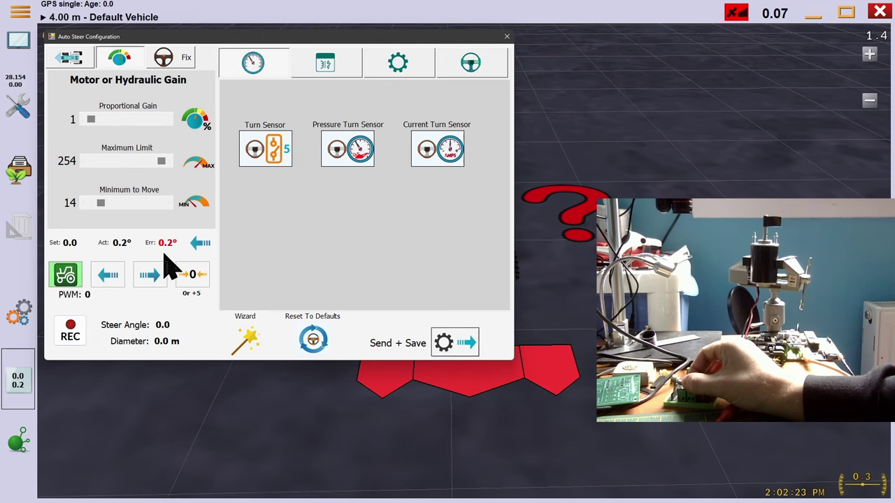
{"action": "left_click", "coordinate": [150, 274]}
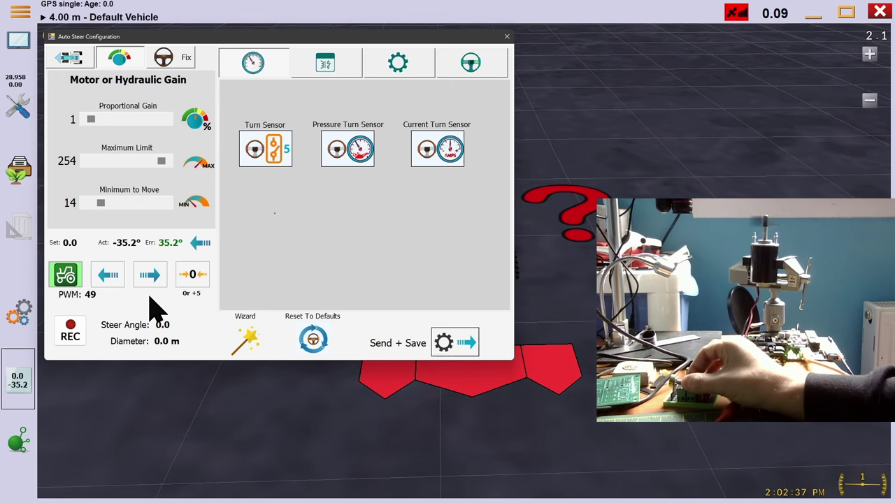
{"action": "left_click", "coordinate": [69, 280]}
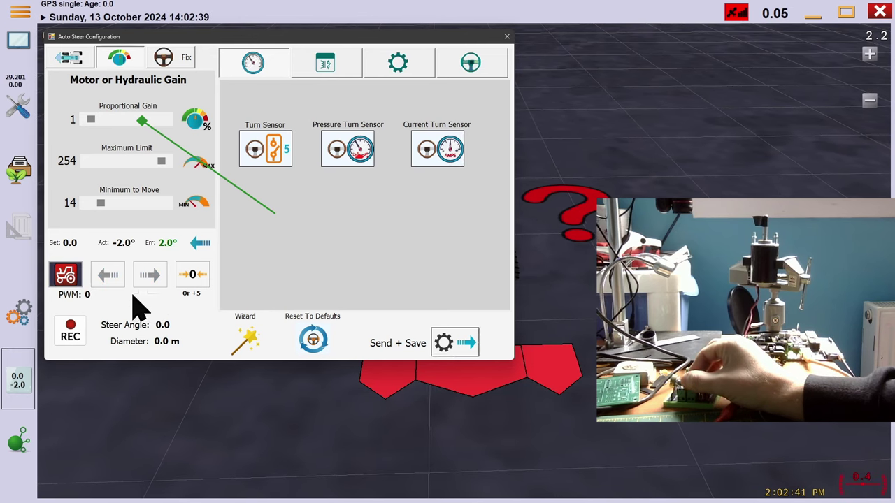